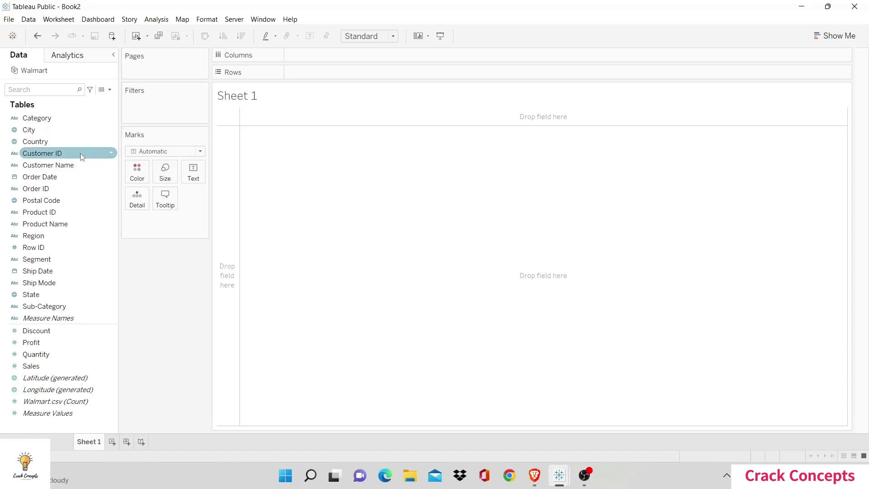
Chart SUM(Profit) per Customer ID as horizontal bars, coloured by profit.
left_click_drag(80, 153, 365, 75)
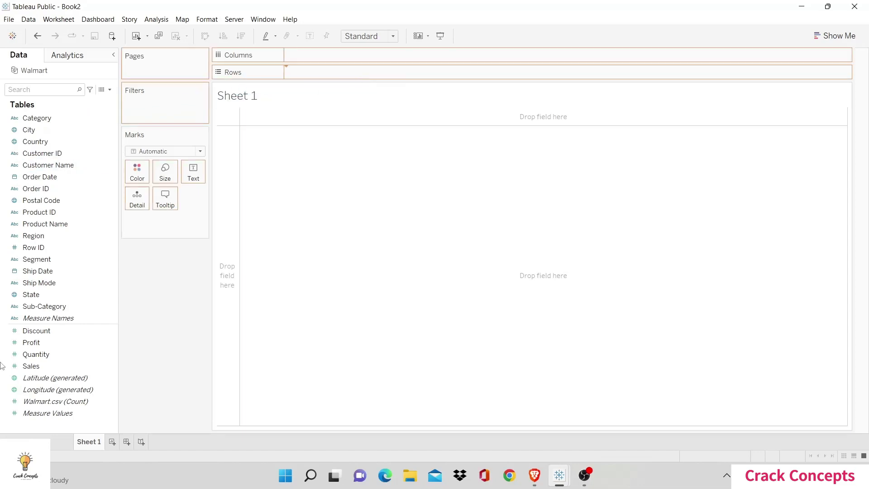
left_click_drag(40, 342, 282, 240)
left_click(838, 36)
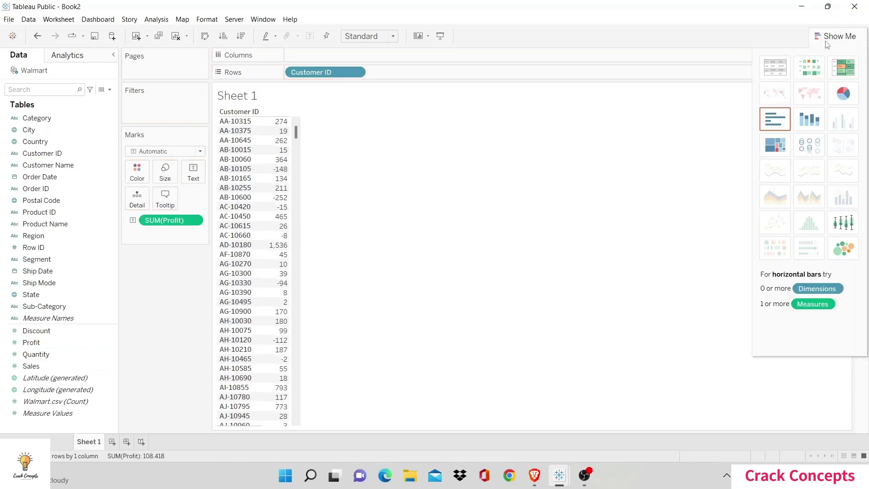
left_click(785, 125)
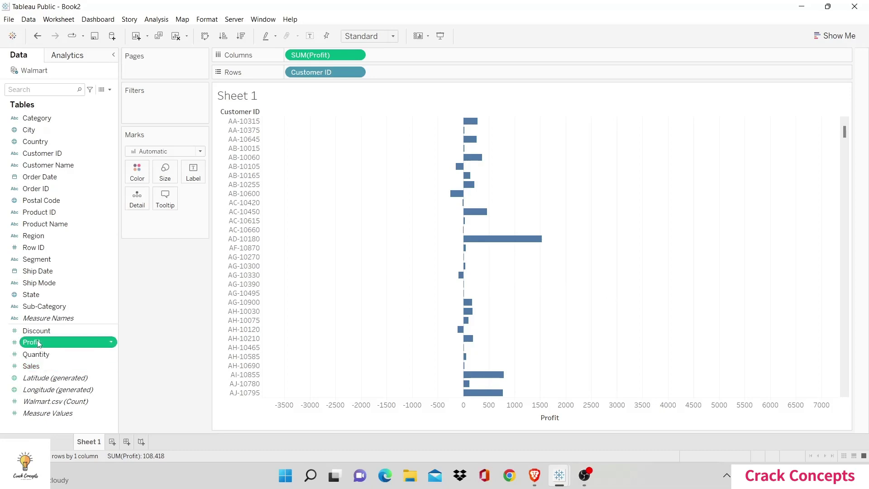
left_click_drag(39, 344, 137, 172)
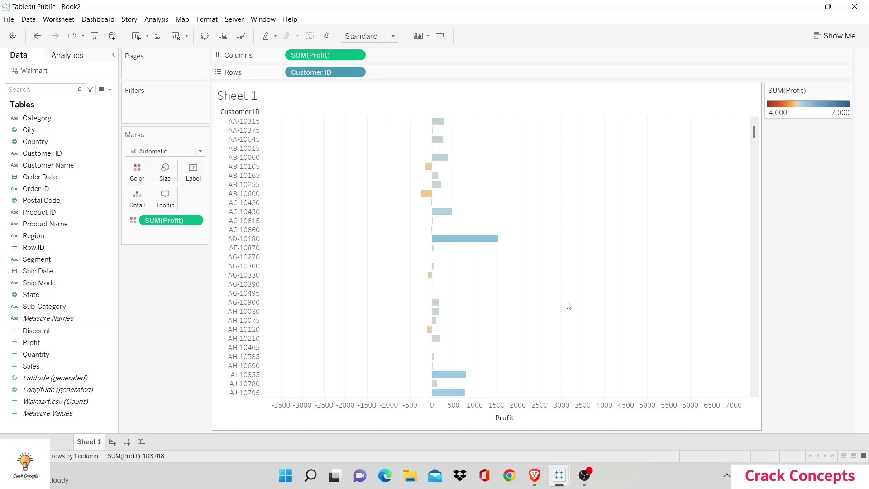
Start a new parameter from the Sales field named 'Top N' with current value 1.
right_click(3, 372)
mouse_move(62, 256)
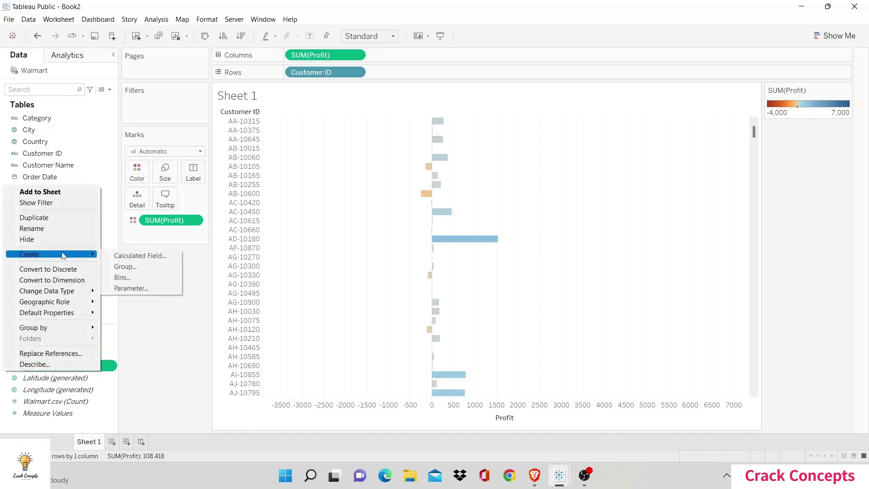
left_click(122, 288)
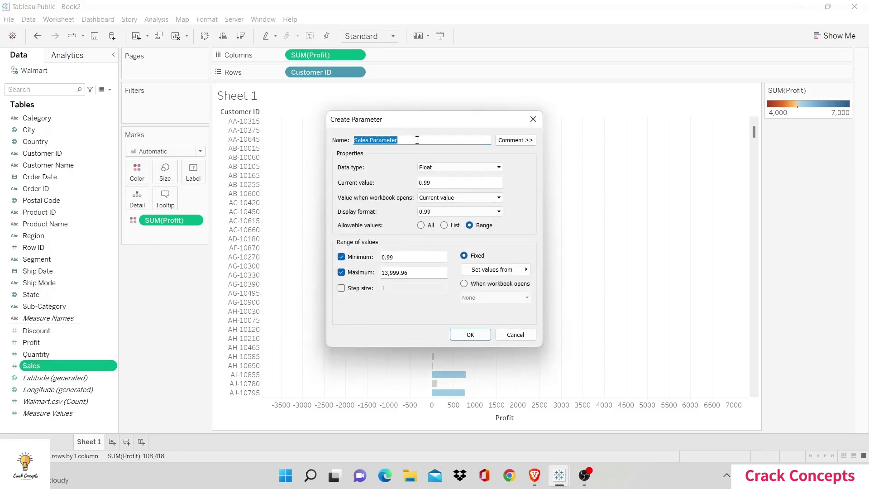
type("Top")
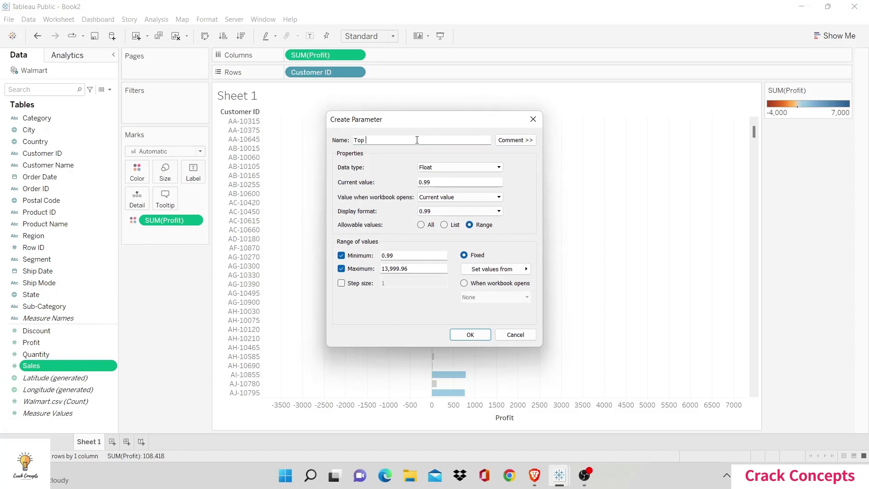
type(" N")
left_click(439, 183)
double_click(439, 183)
type("1")
Give Top N a range of minimum 1 to maximum 30 and create it.
left_click(401, 255)
key("BackSpace")
key("BackSpace")
key("BackSpace")
left_click(417, 270)
double_click(418, 270)
type("30")
left_click(471, 337)
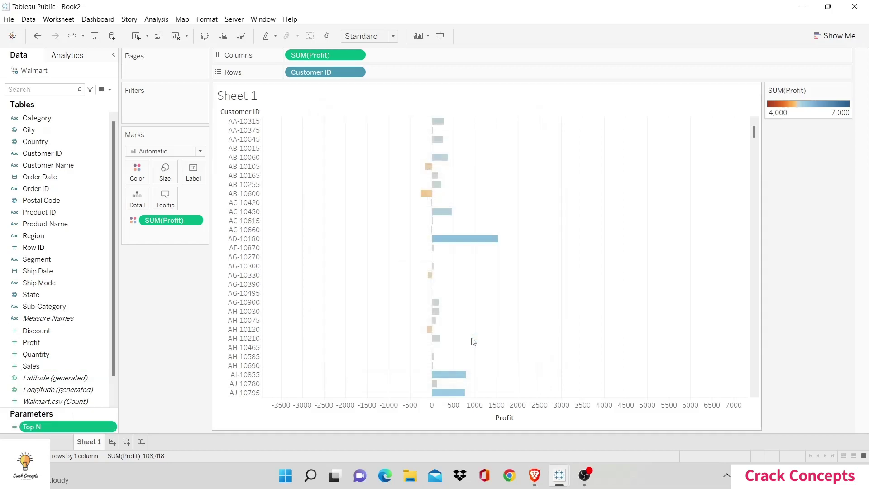
Duplicate the Top N parameter and rename the copy to 'Bottom N'.
right_click(113, 428)
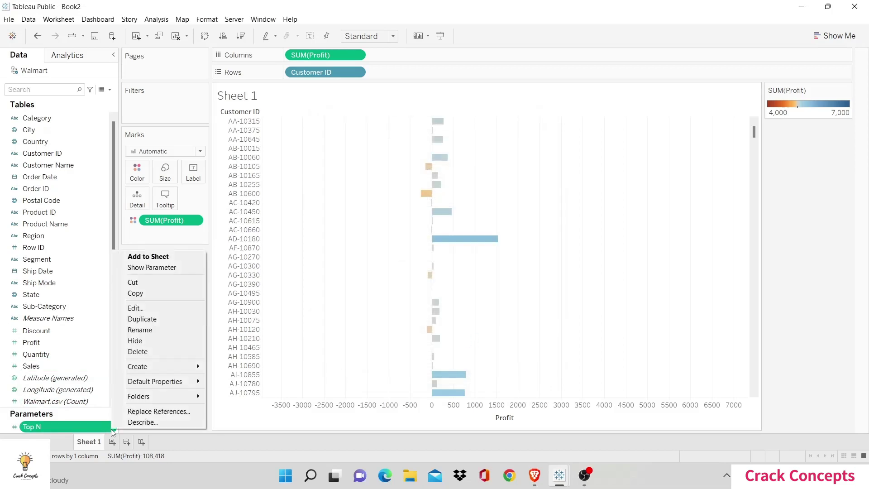
left_click(136, 319)
scroll(61, 360, "down", 1)
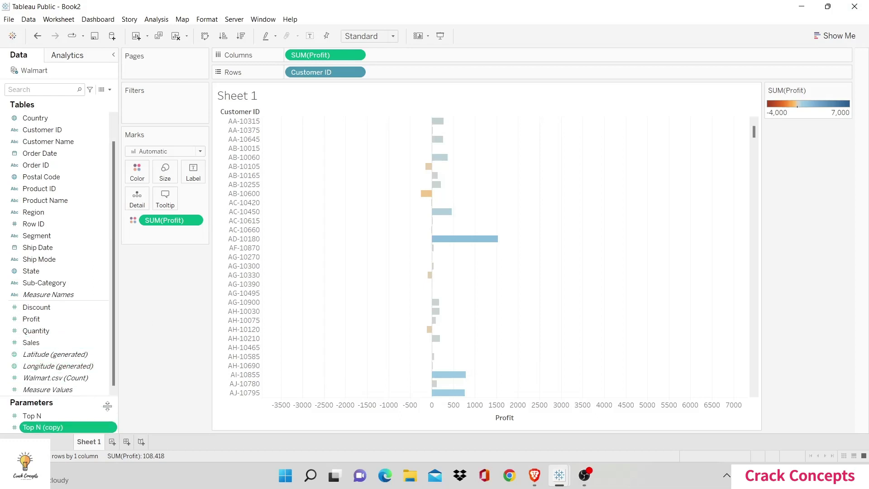
left_click(112, 428)
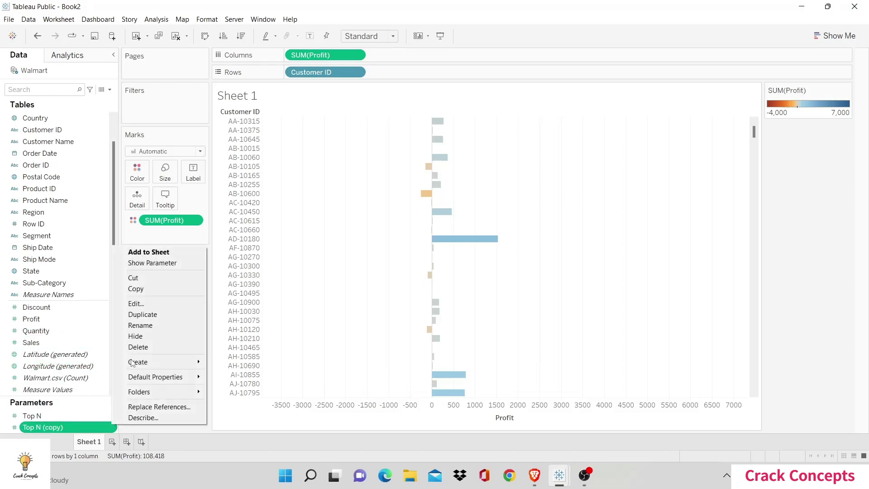
left_click(157, 303)
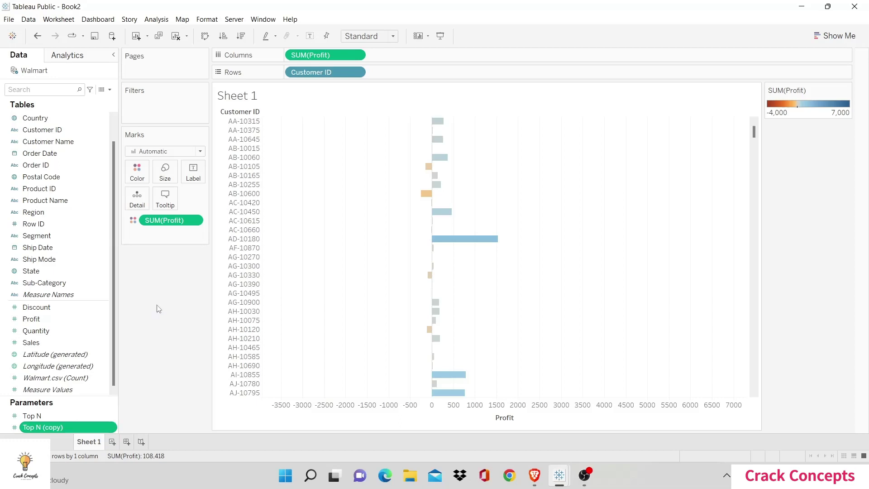
type("Botto")
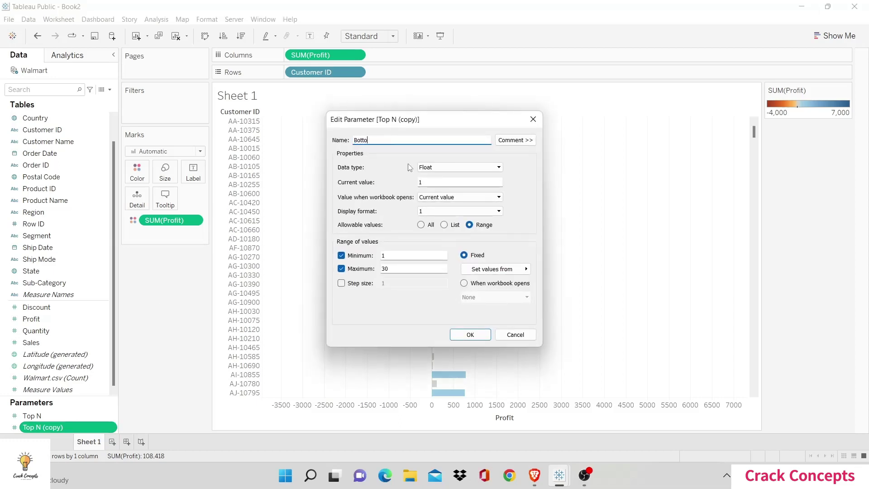
type(", m N")
left_click(469, 335)
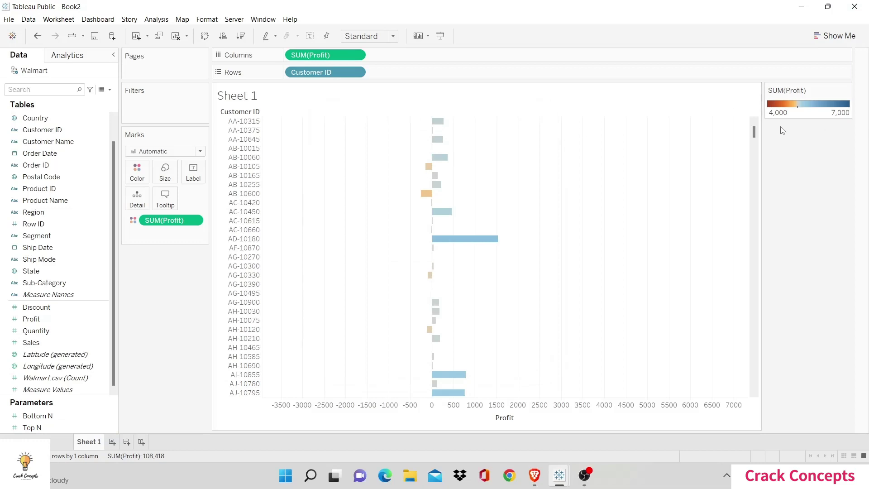
Show the Top N and Bottom N parameter controls beside the chart.
left_click(76, 418)
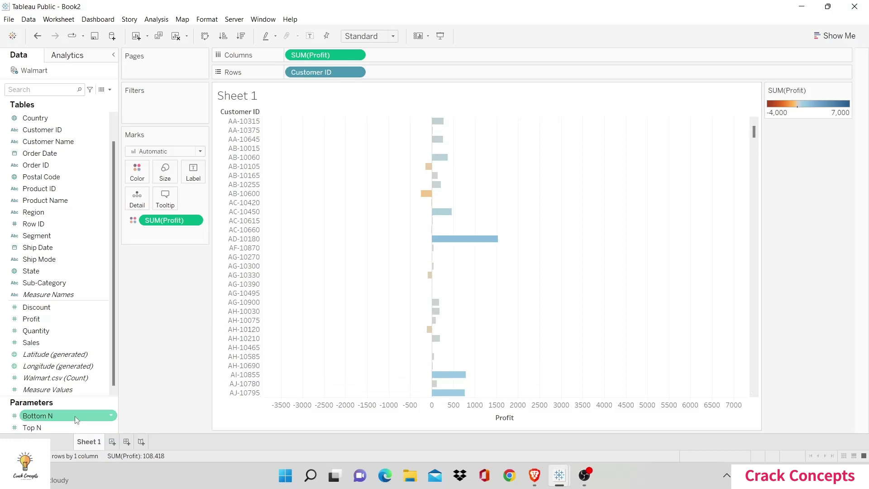
left_click(80, 427)
left_click(112, 428)
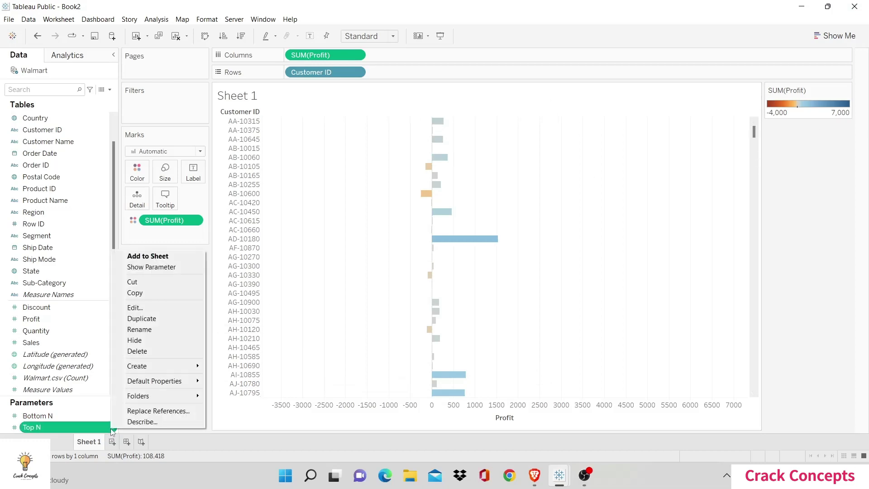
left_click(157, 267)
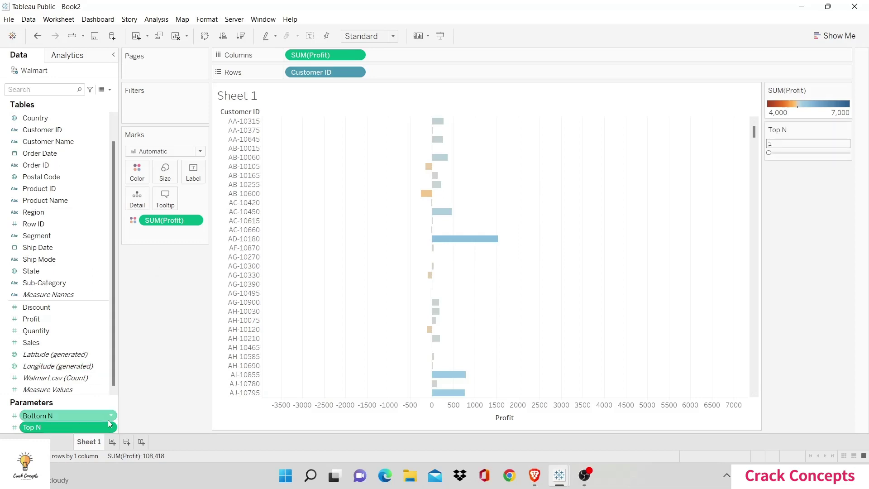
left_click(111, 415)
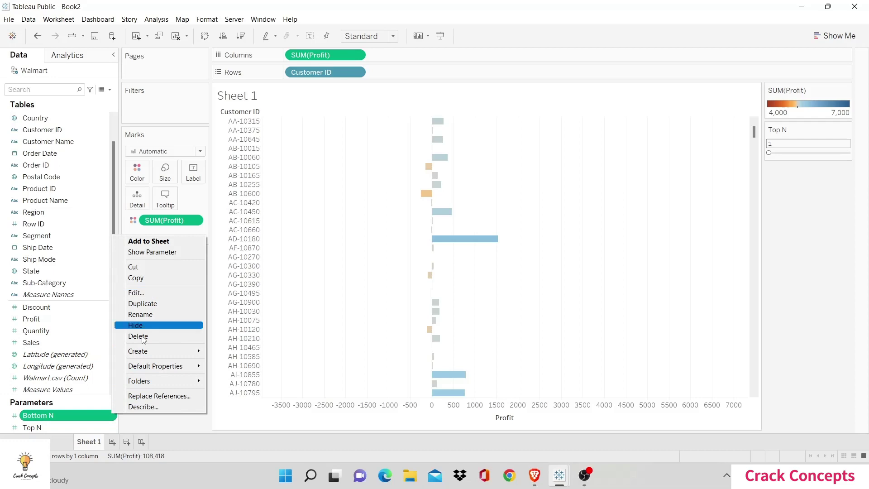
left_click(164, 252)
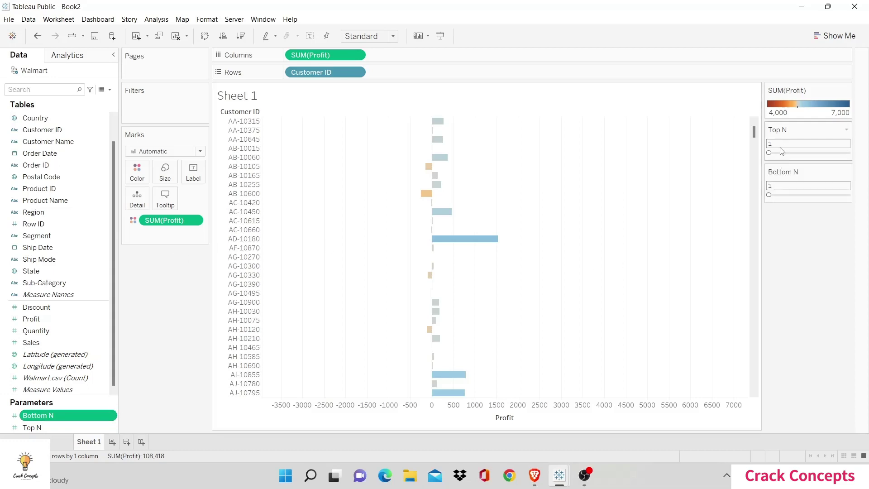
Switch both the Top N and Bottom N controls to Type In boxes.
mouse_move(771, 153)
left_mouse_down()
mouse_move(802, 167)
mouse_move(778, 162)
mouse_move(824, 156)
mouse_move(767, 156)
left_mouse_up()
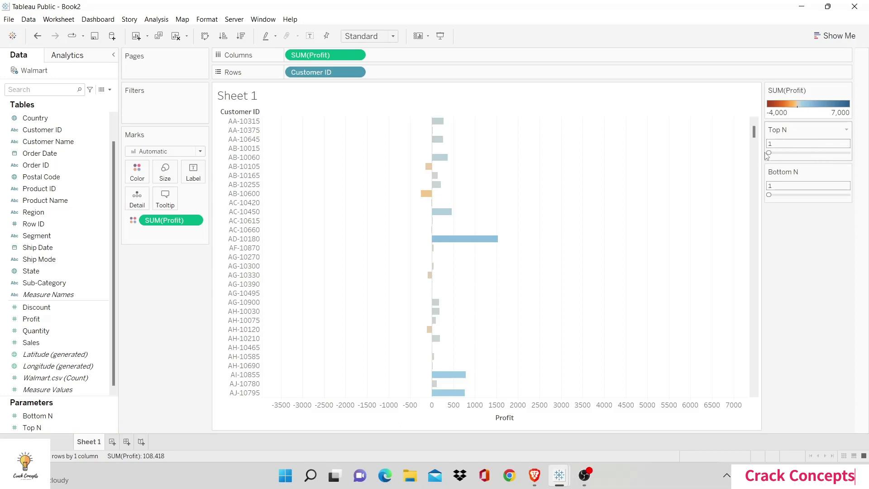
left_click(846, 131)
left_click(795, 212)
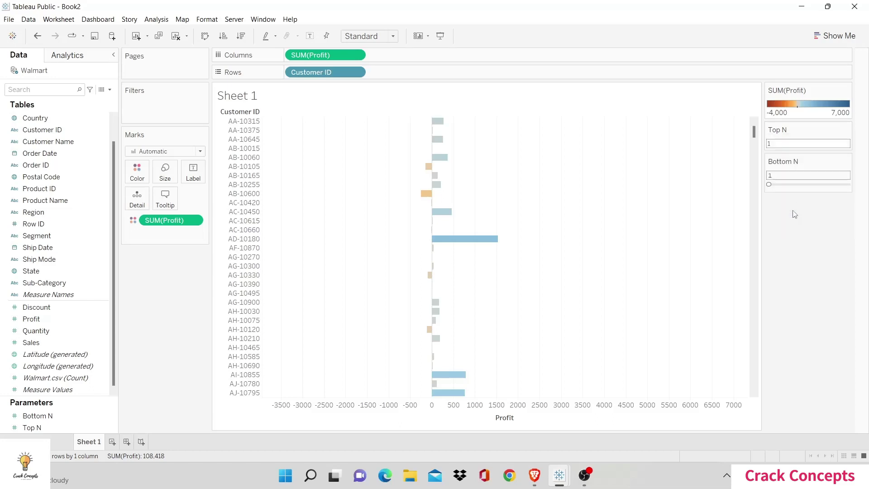
left_click(846, 162)
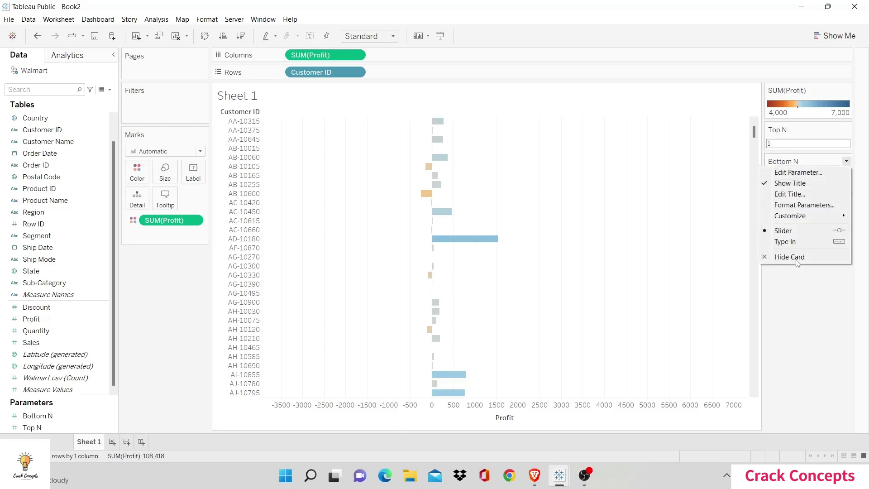
left_click(792, 242)
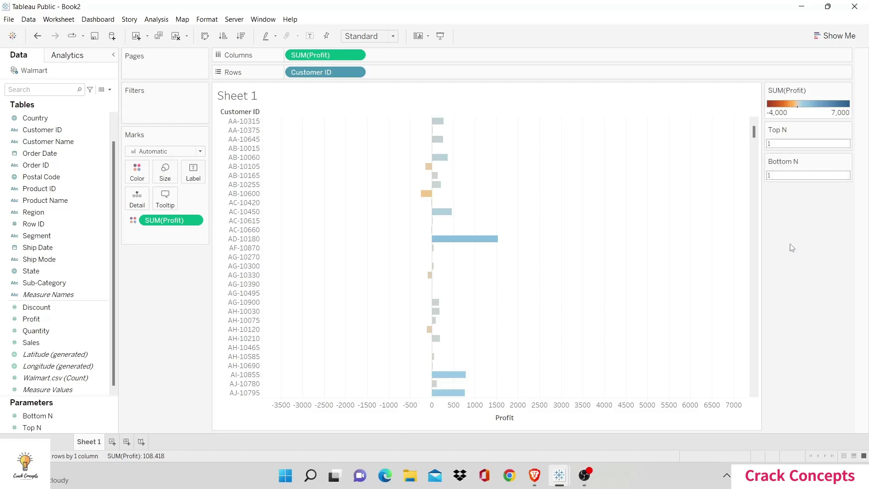
Enter 5 as the value for both Top N and Bottom N.
double_click(774, 142)
type("5")
double_click(769, 175)
type("5")
key("Return")
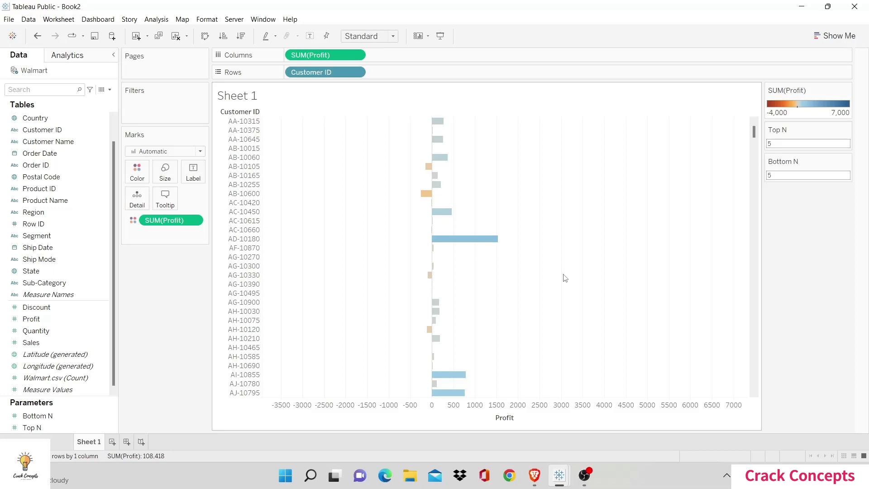
Open the Create Set dialog for the Customer ID field.
left_click(59, 129)
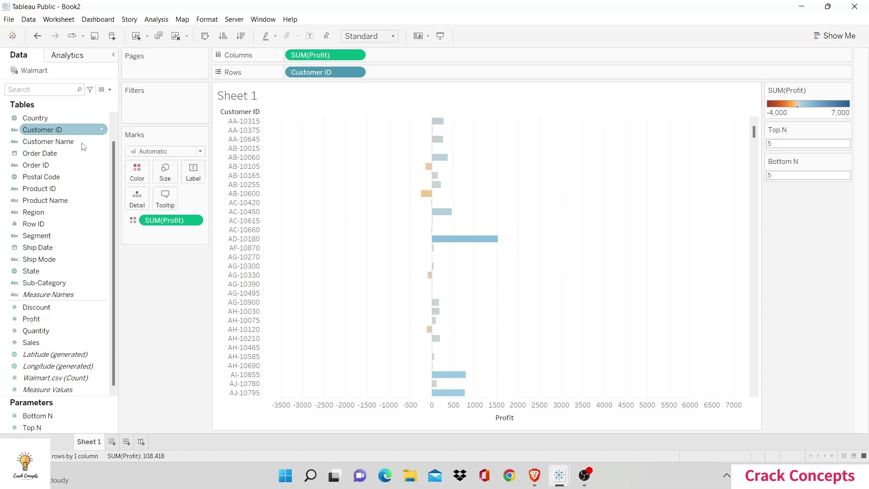
left_click(103, 131)
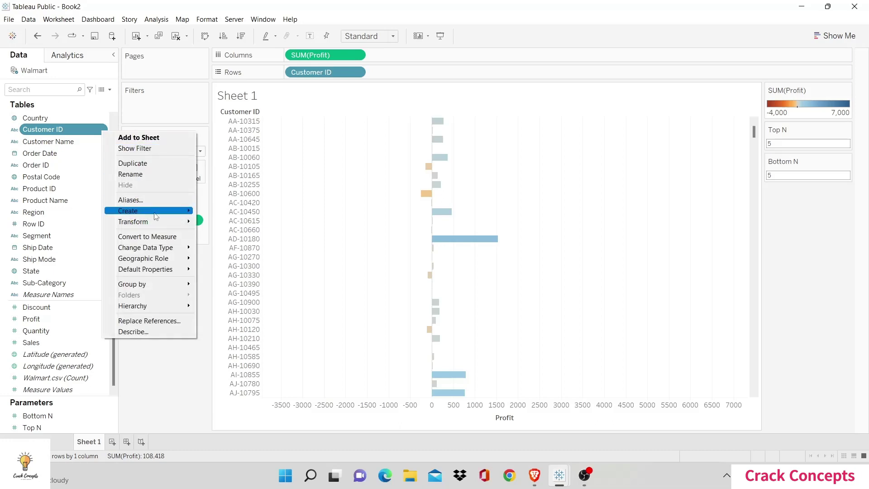
mouse_move(156, 211)
left_click(216, 236)
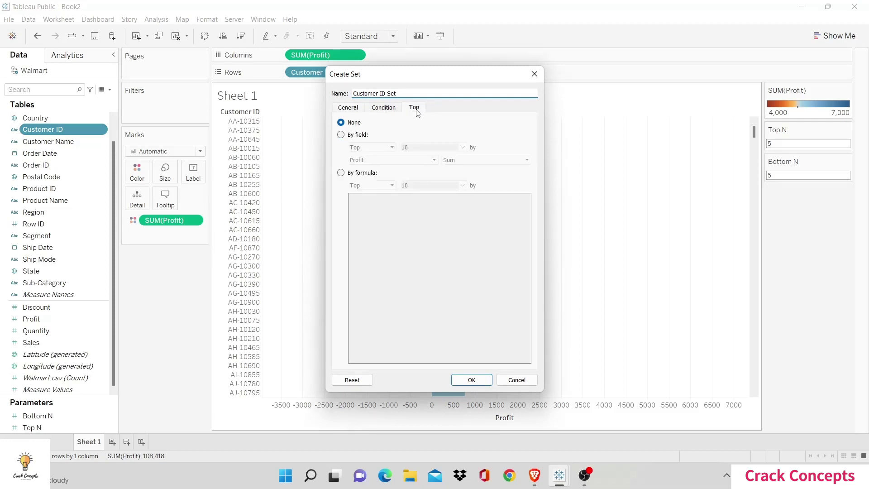
Define 'Top N Set' as the top Top N customers by Sum of Profit.
left_click(342, 135)
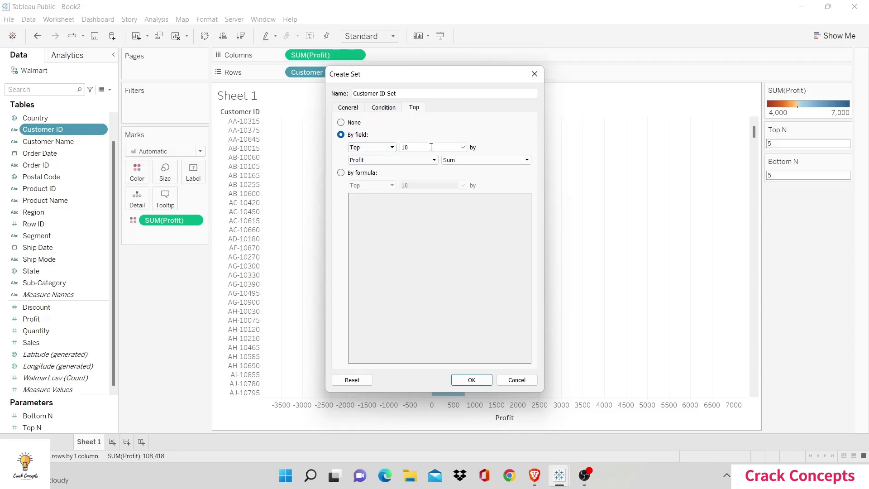
left_click(463, 148)
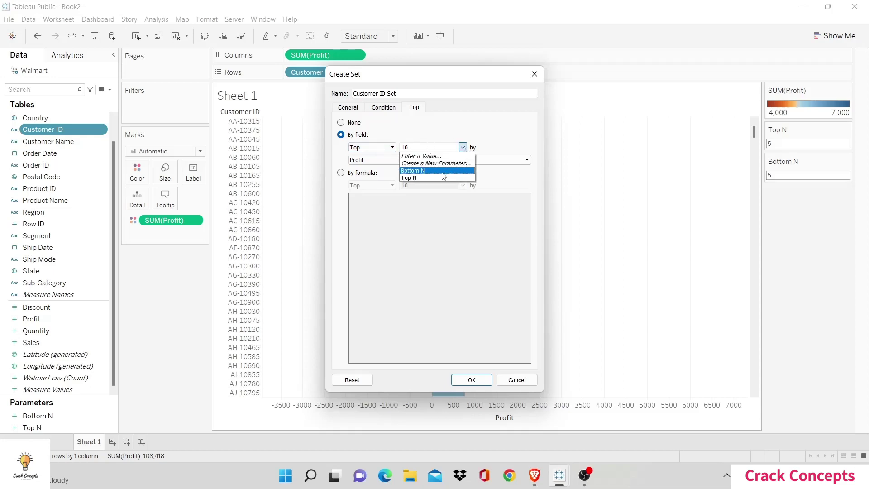
left_click(410, 177)
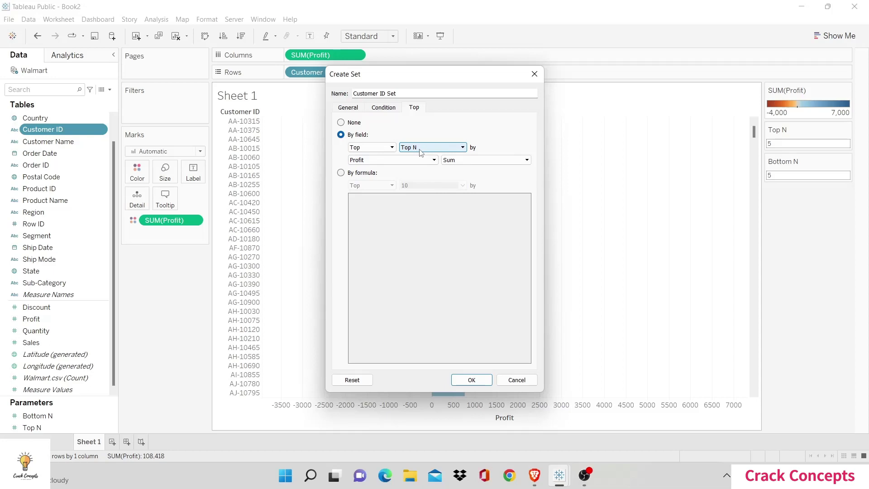
triple_click(406, 93)
key("BackSpace")
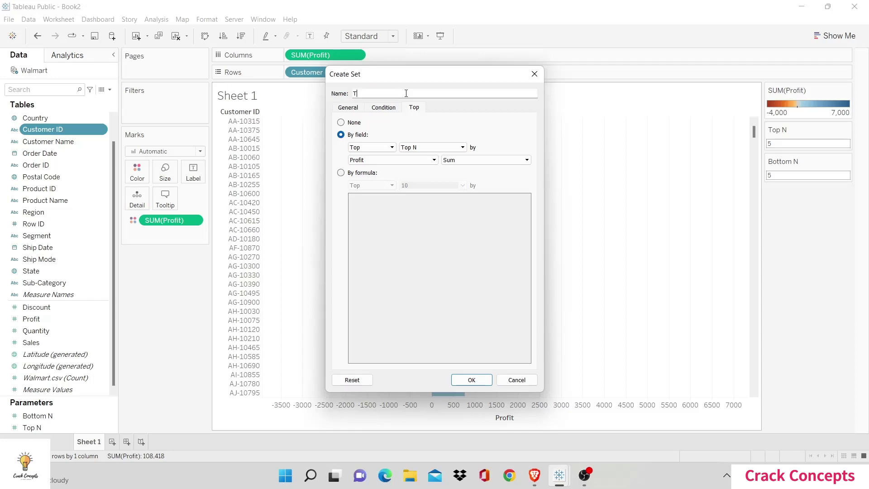
type("Top N Set")
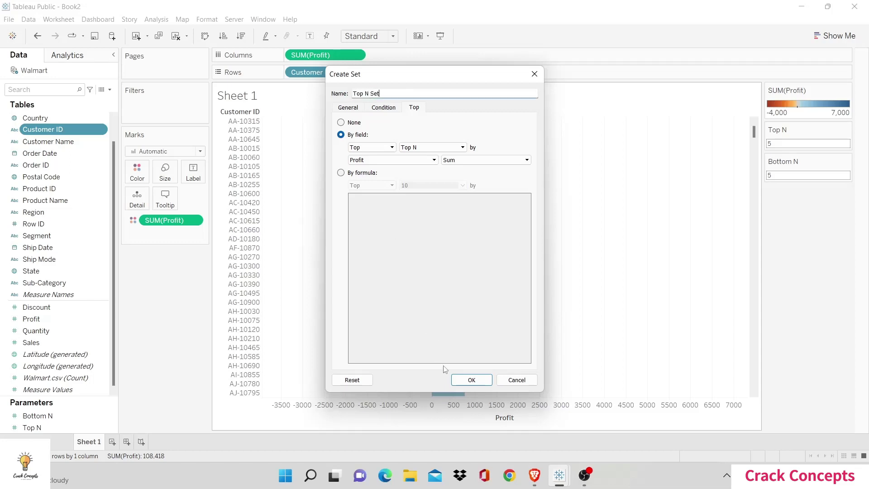
left_click(458, 381)
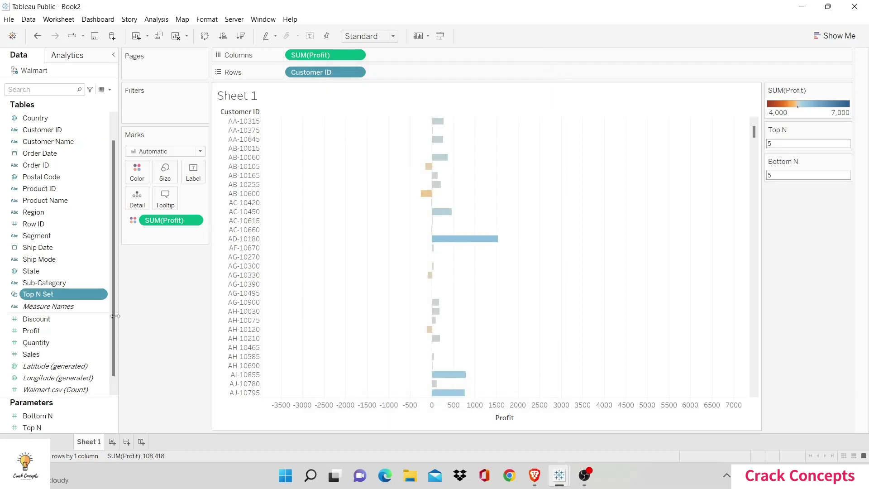
Edit a copy of Top N Set into 'Bottom N Set': bottom Bottom N customers by profit.
right_click(102, 294)
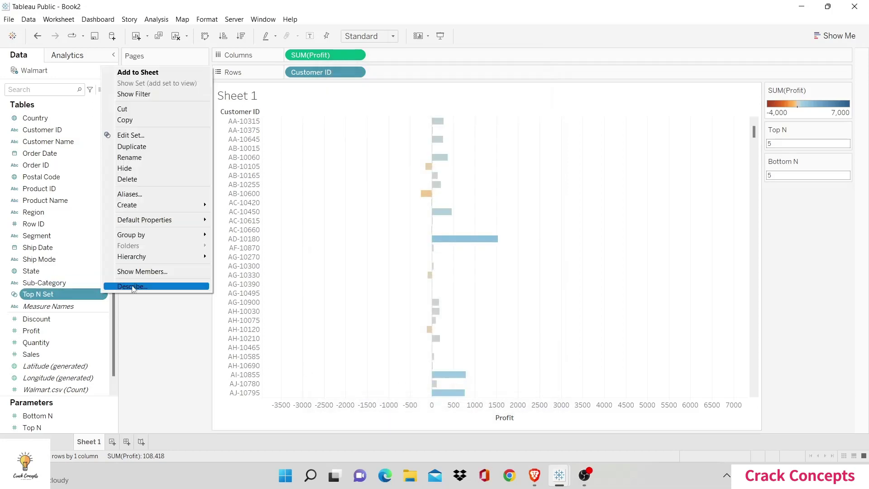
key("Escape")
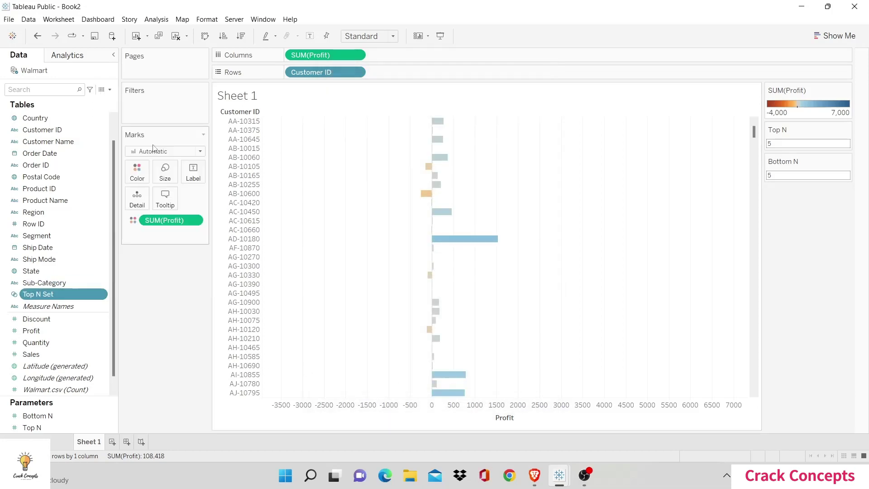
right_click(103, 306)
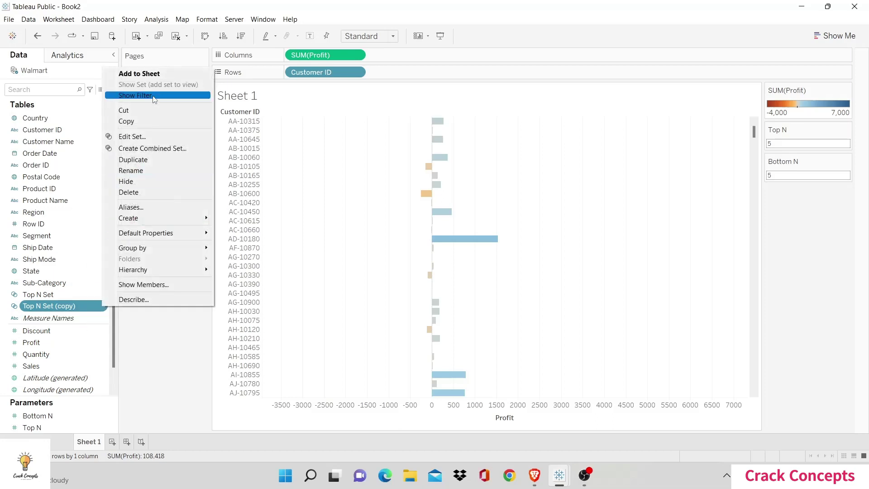
left_click(132, 137)
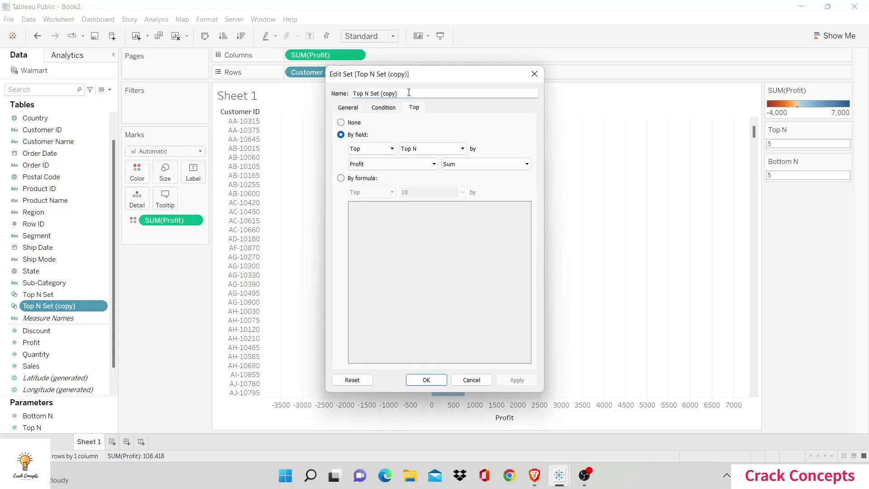
triple_click(409, 93)
type("Botto")
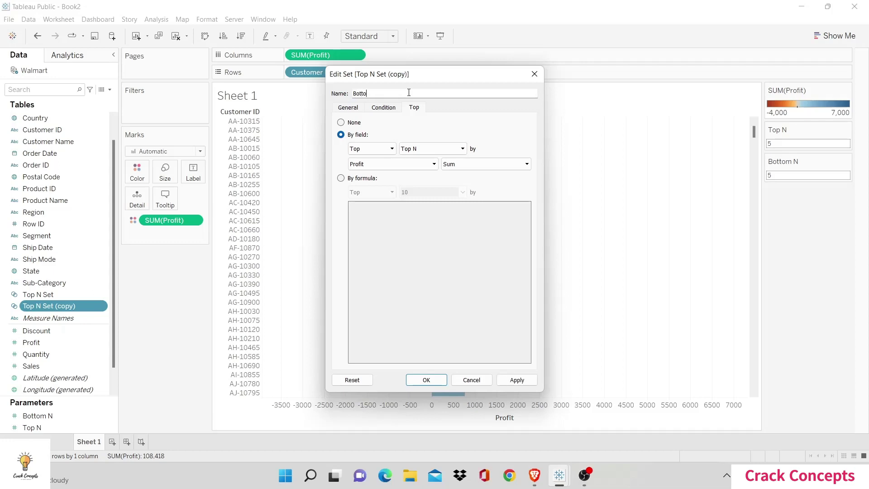
type(", m N Set")
left_click(373, 149)
left_click(374, 166)
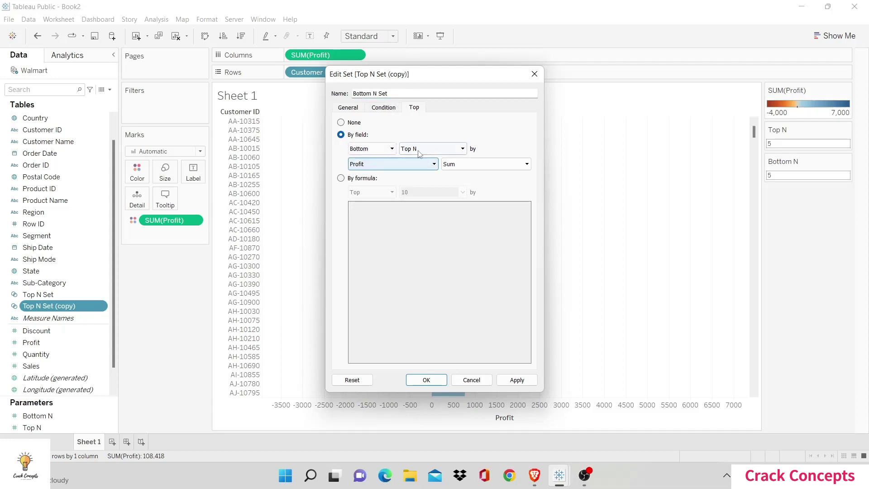
left_click(421, 151)
left_click(423, 174)
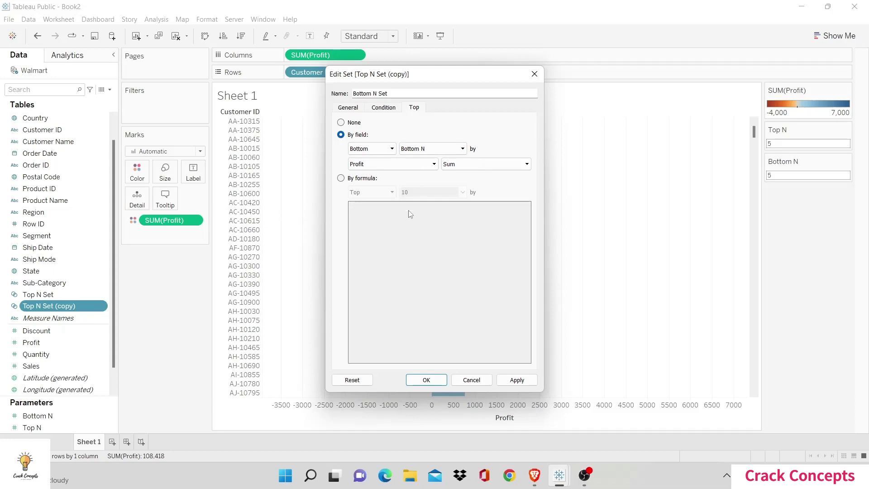
left_click(426, 381)
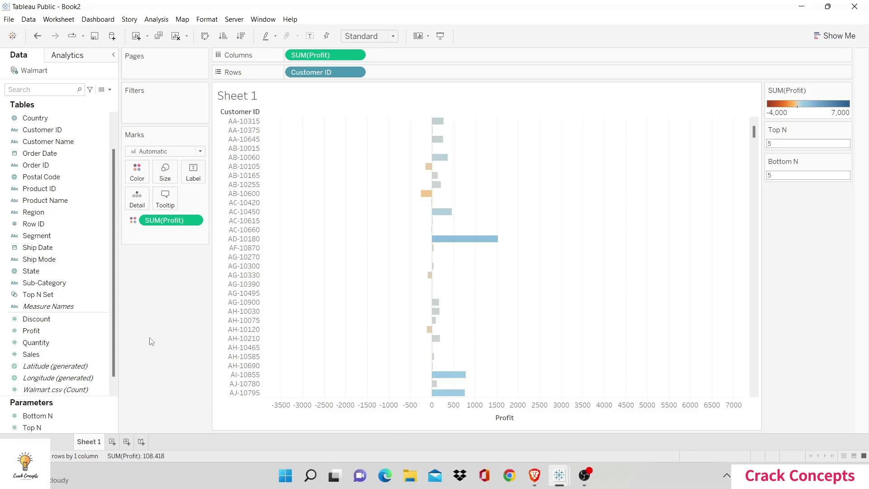
Create combined set 'T n B' from Top N Set and Bottom N Set, keeping all members.
left_click(102, 295)
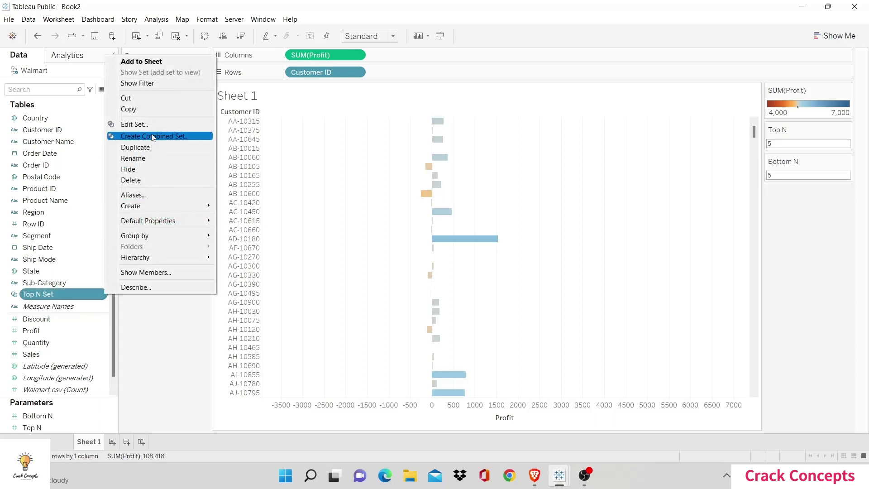
left_click(153, 136)
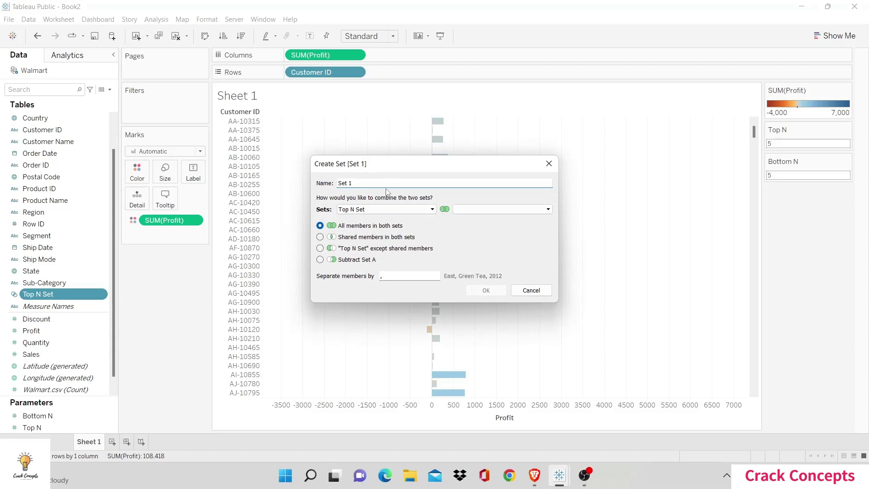
key("ctrl+a")
type("T n B")
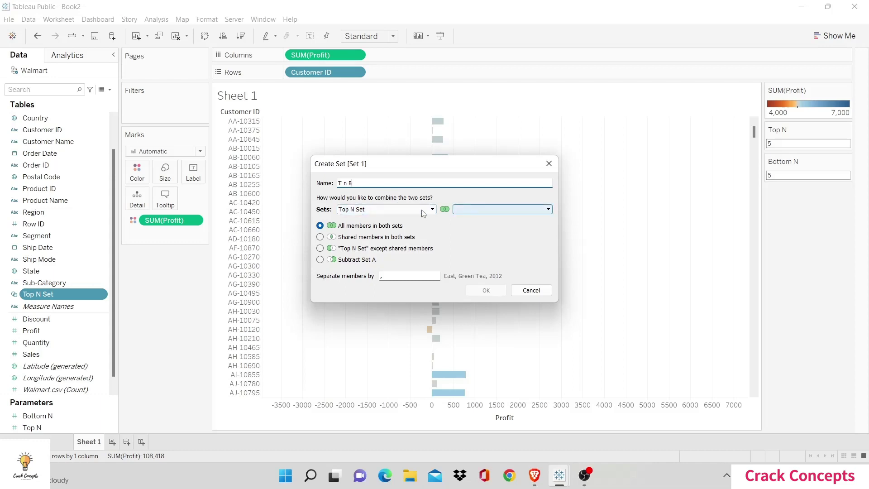
left_click(481, 209)
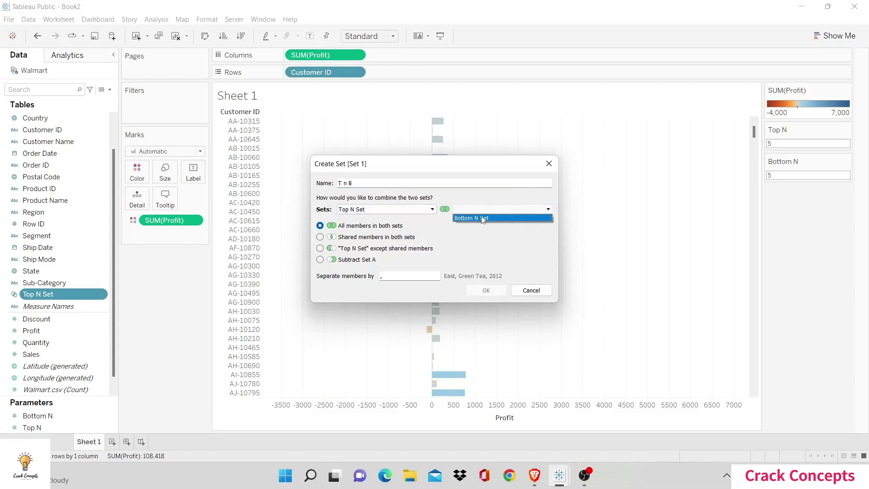
left_click(483, 218)
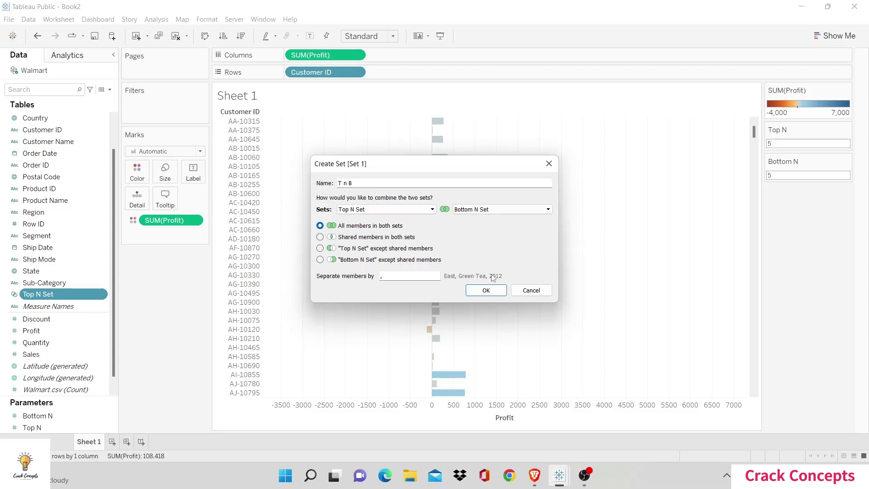
left_click(491, 291)
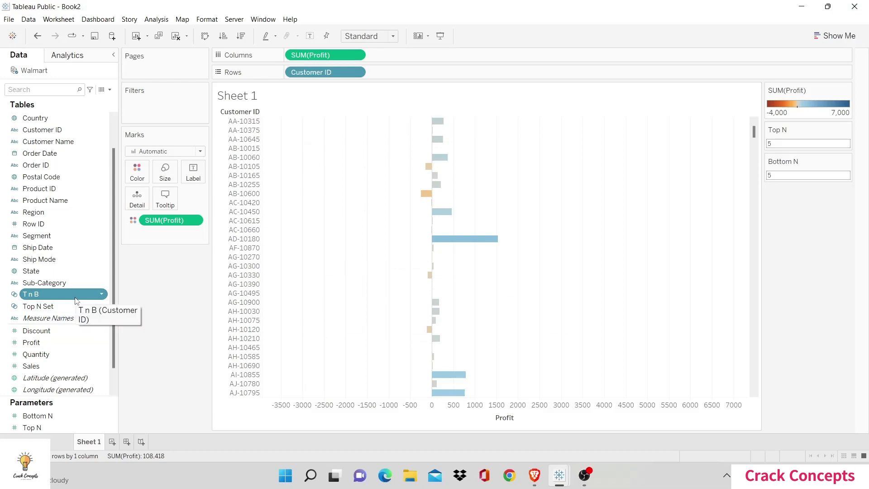
Filter the chart to T n B, sort profit descending, and set Top N and Bottom N to 10.
left_click_drag(76, 301, 179, 121)
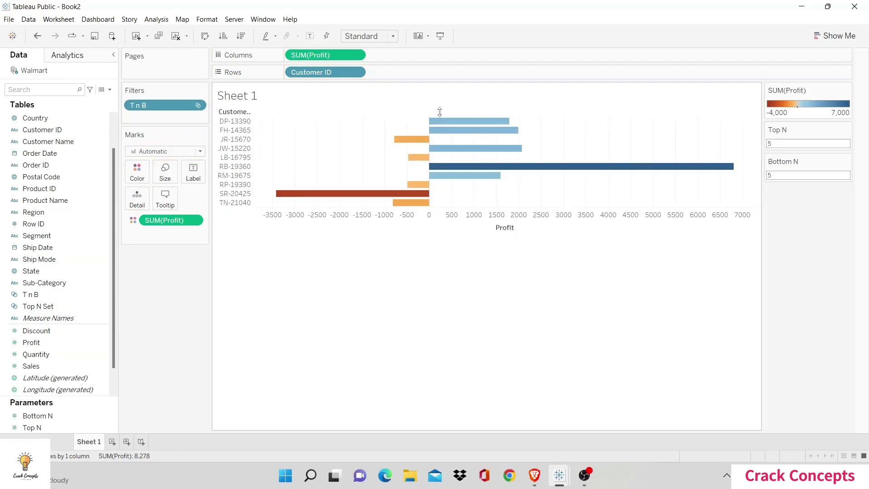
left_click(242, 38)
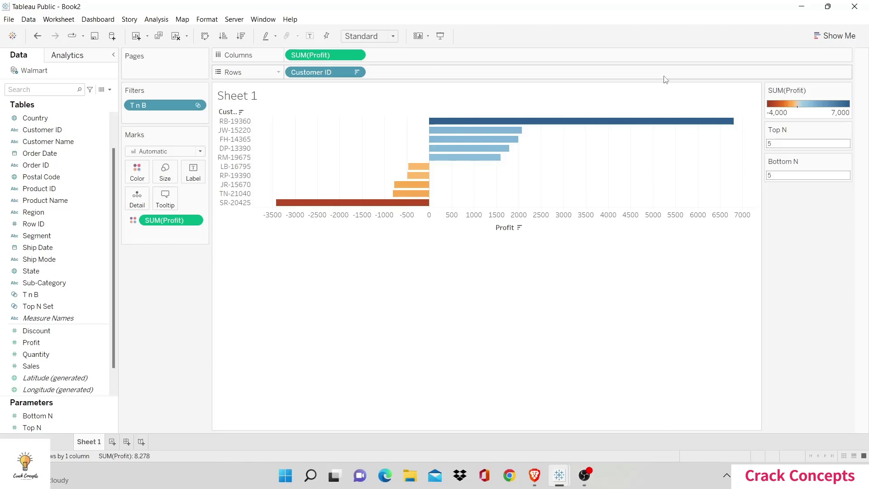
left_click(779, 144)
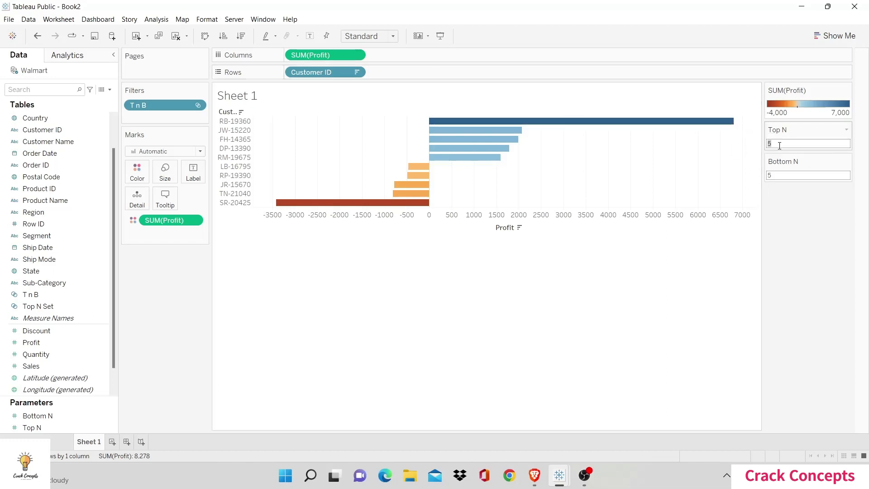
type("10")
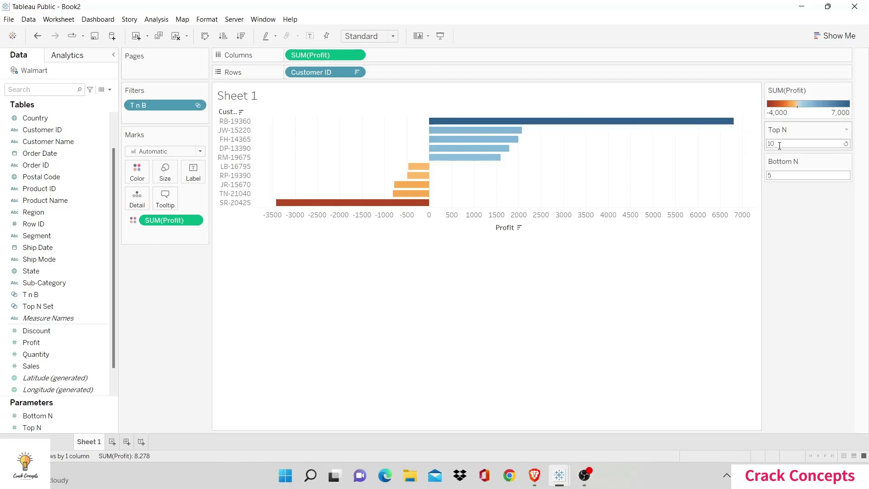
key("Return")
key("Tab")
type("10")
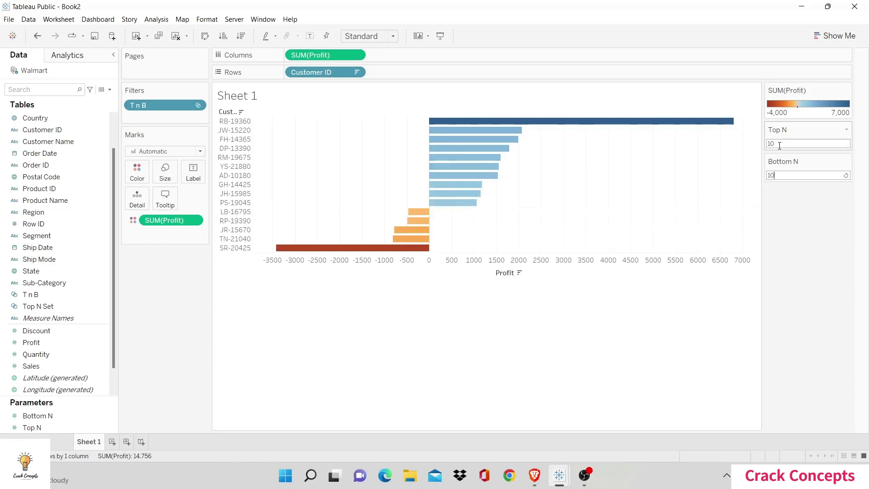
key("Return")
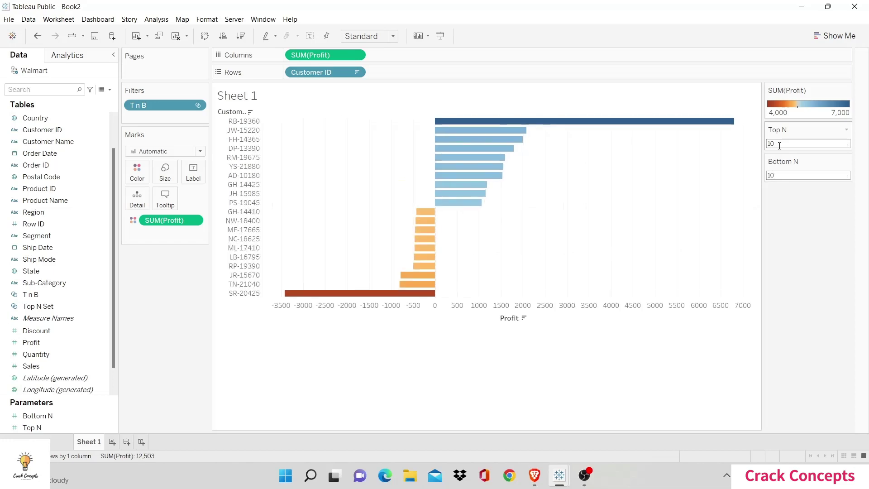